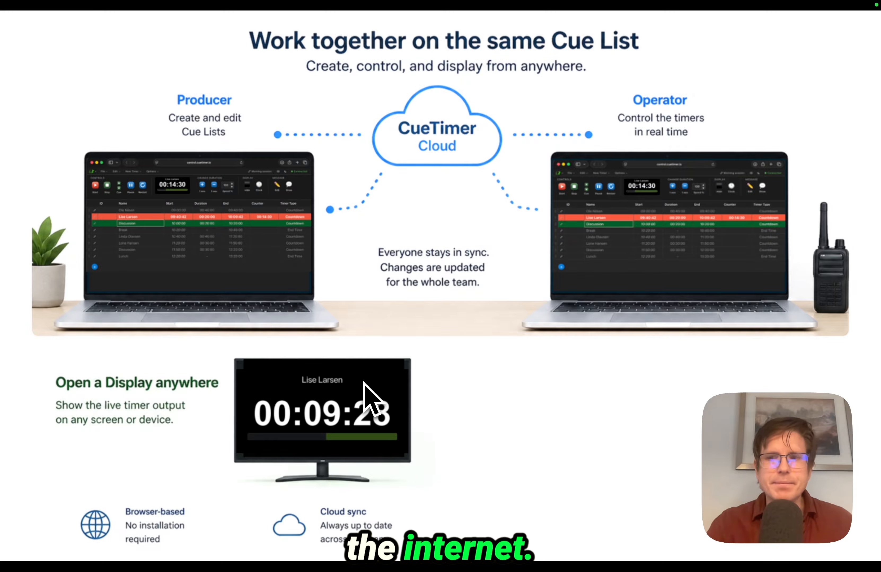
pyautogui.press('Right')
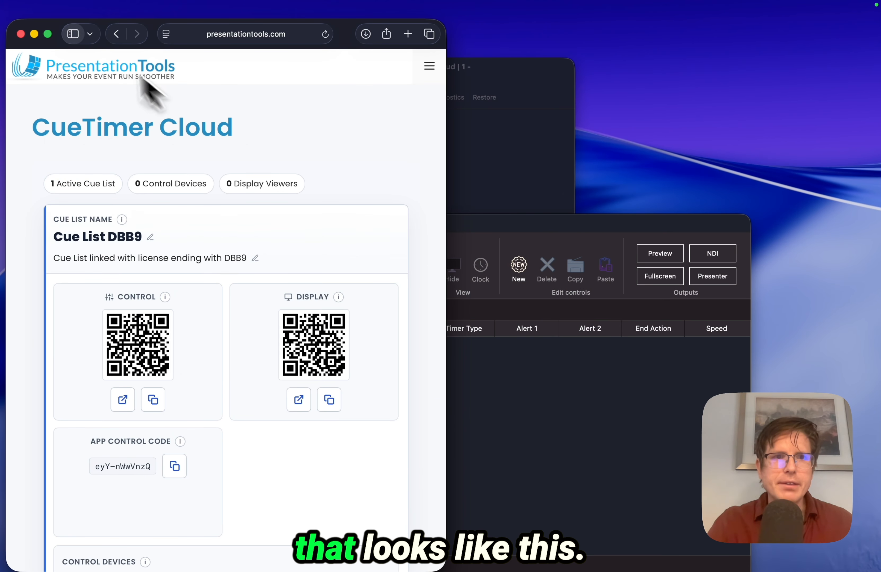
# Enlarge the browser window to full screen and open the control page of Cue List DBB9.
pyautogui.click(48, 34)
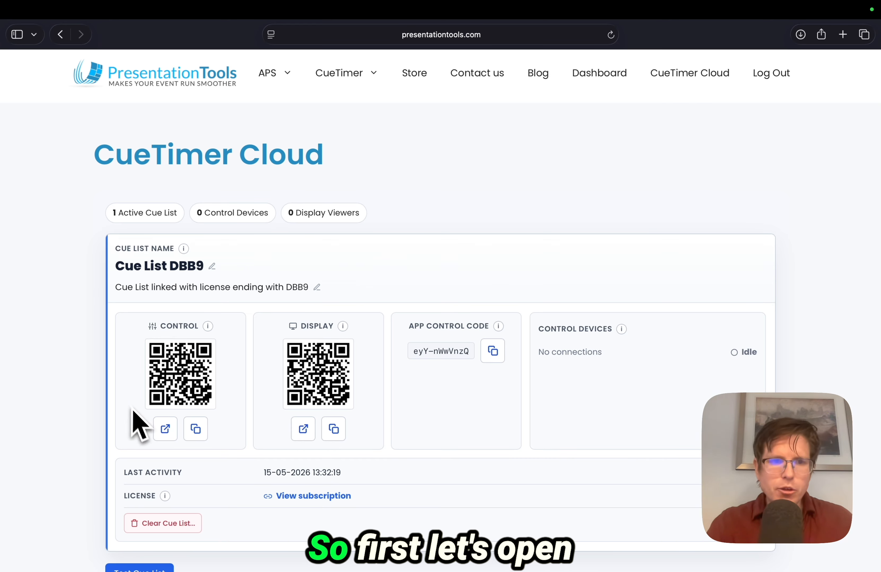
pyautogui.click(165, 430)
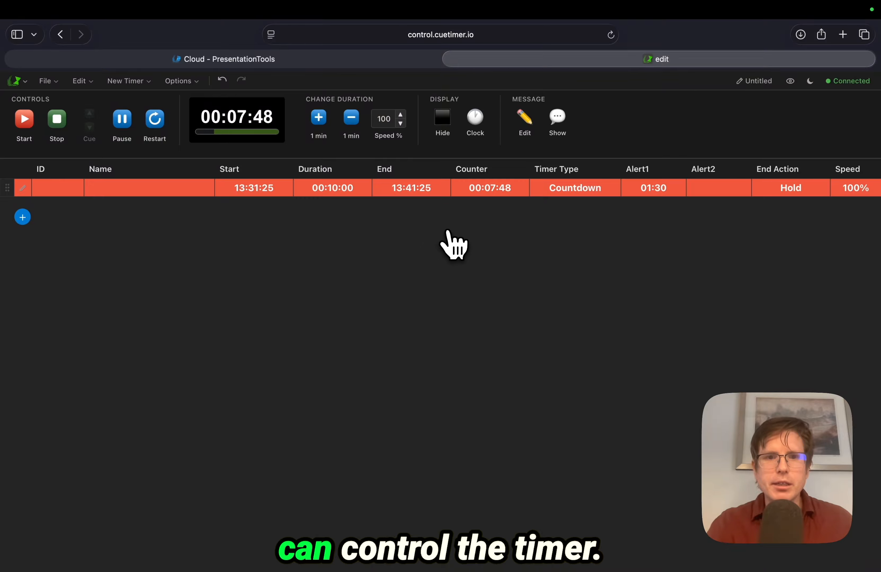
# Stop the running countdown and delete its timer from the cue list.
pyautogui.click(59, 125)
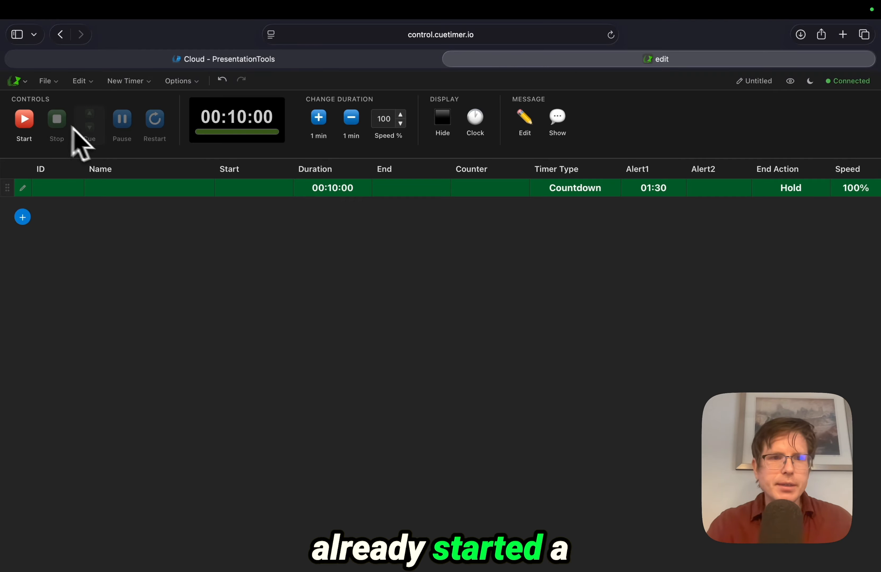
pyautogui.click(168, 192)
pyautogui.press('Delete')
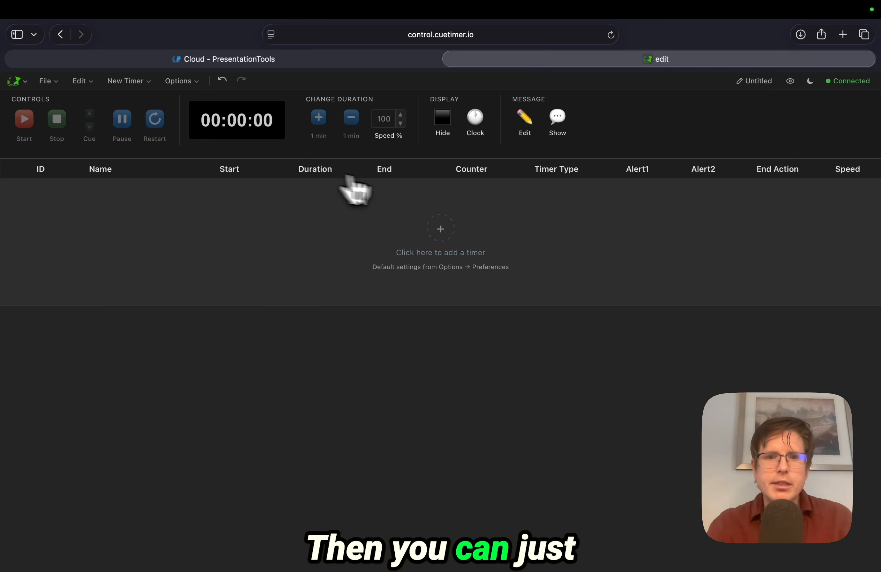
# Add a default 10-minute countdown timer to the empty cue list and start it.
pyautogui.click(443, 229)
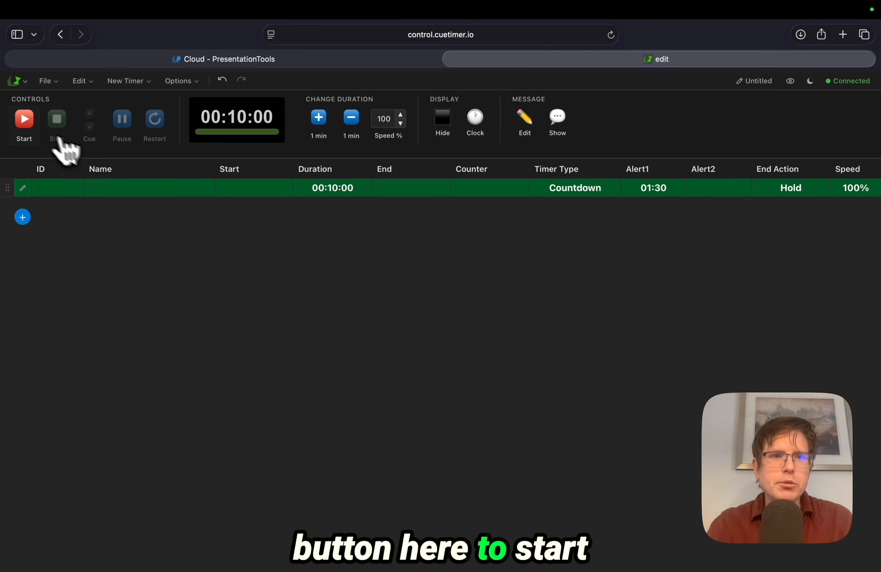
pyautogui.click(24, 120)
# Return to the CueTimer Cloud overview and open the display page of Cue List DBB9.
pyautogui.click(188, 61)
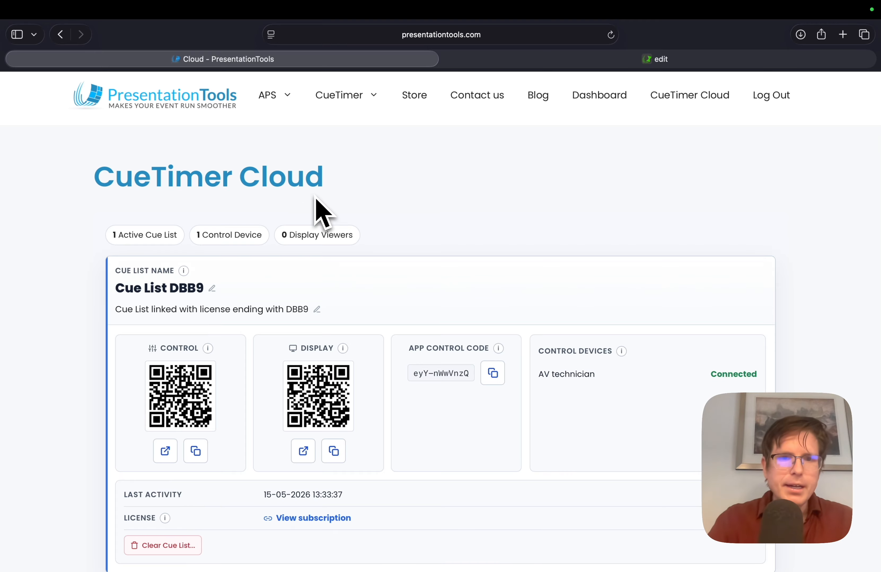
pyautogui.click(303, 451)
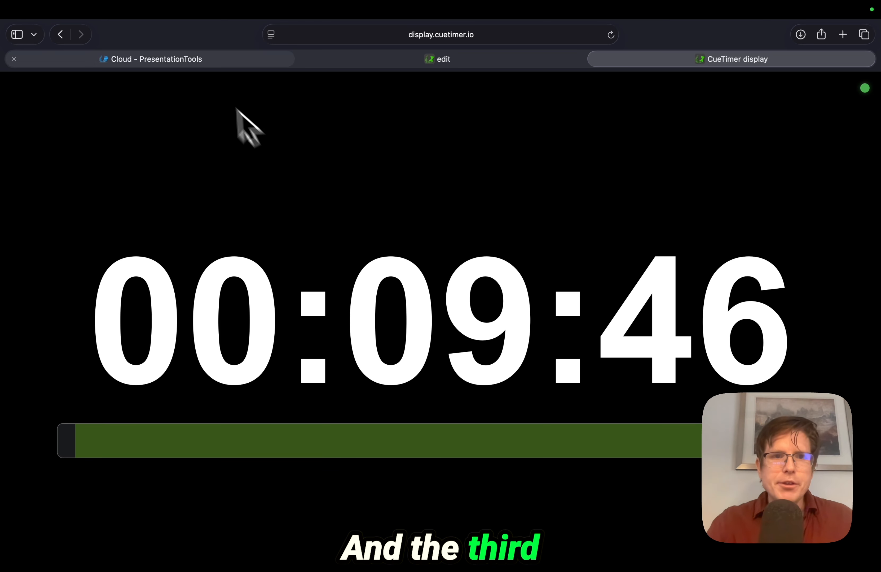
# Copy the app control code from CueTimer Cloud, switch to the CueTimer desktop app and paste it as the cue list ID.
pyautogui.click(189, 60)
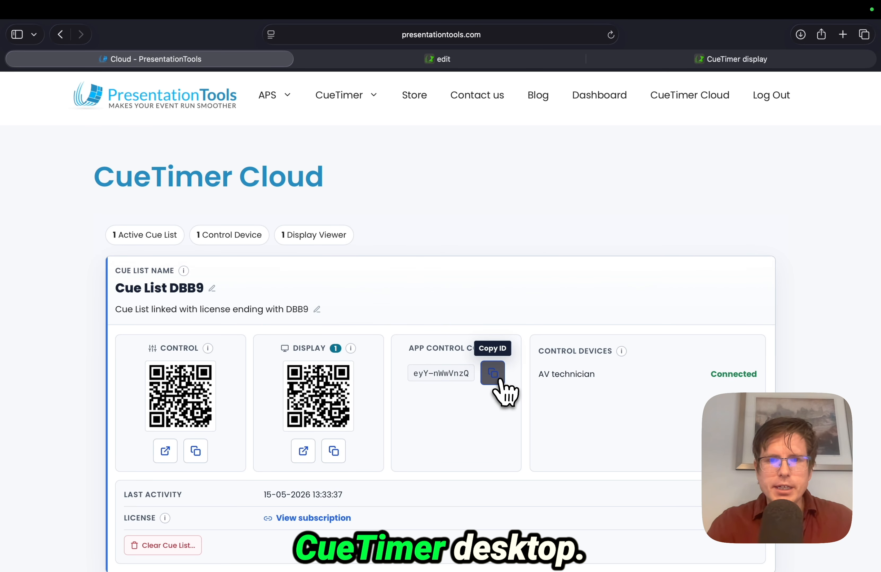
pyautogui.click(493, 374)
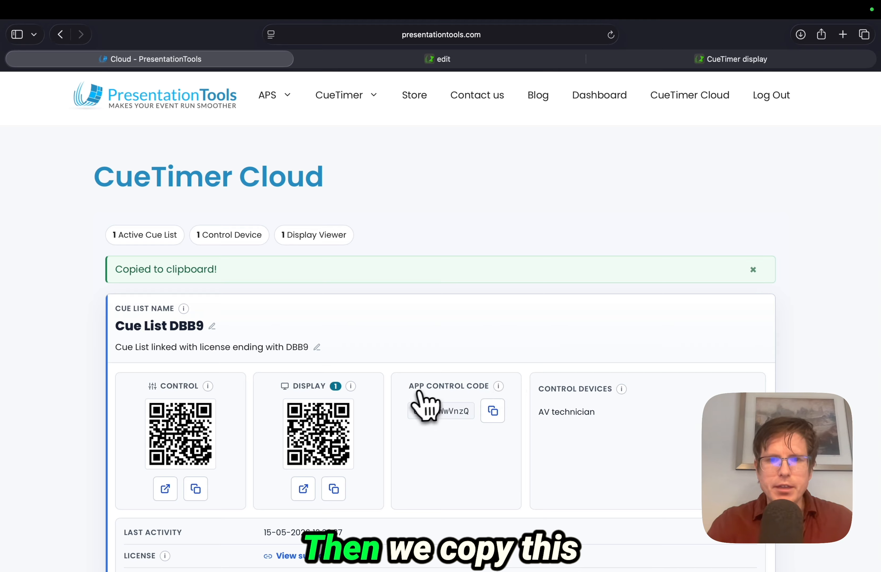
pyautogui.moveTo(492, 554)
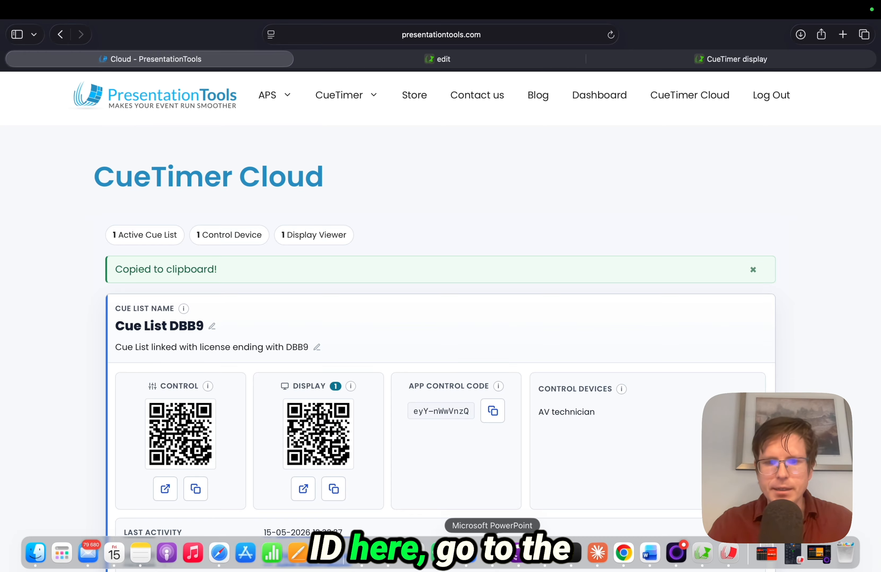
pyautogui.click(701, 553)
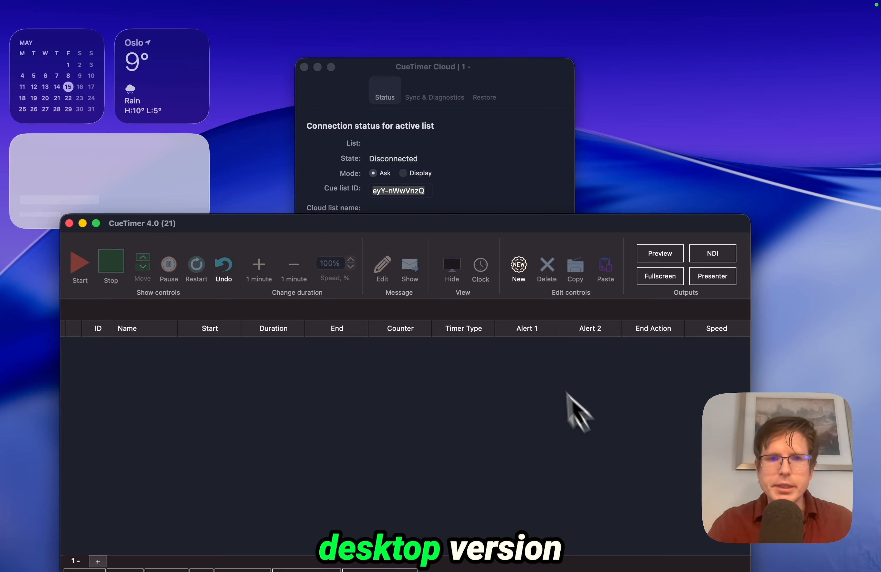
pyautogui.click(483, 162)
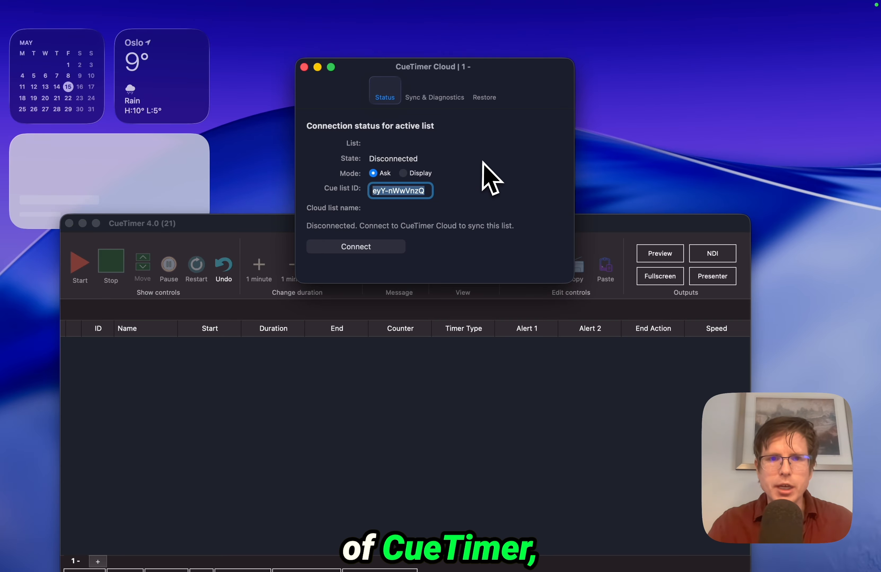
pyautogui.press('super+v')
pyautogui.tripleClick(406, 195)
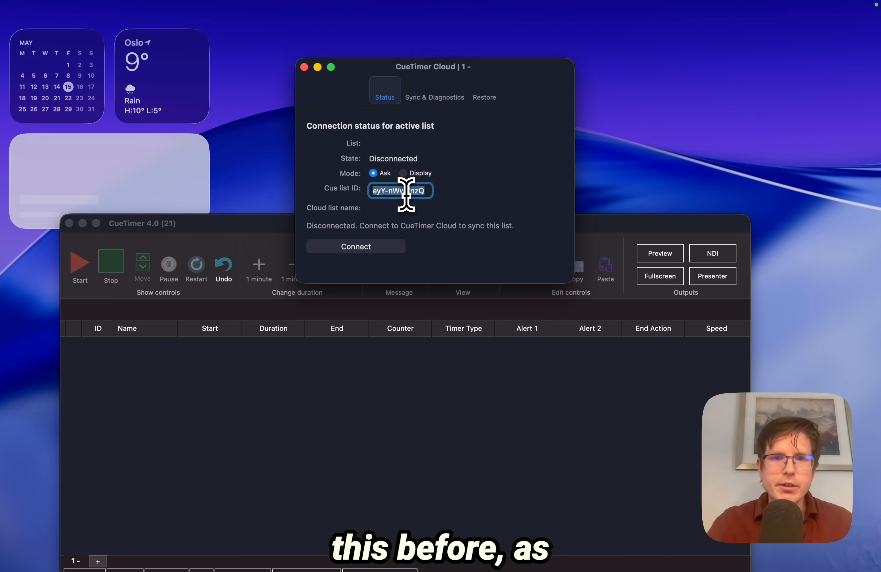
# Connect the desktop app to the cloud cue list and pull the server list to this computer.
pyautogui.click(356, 246)
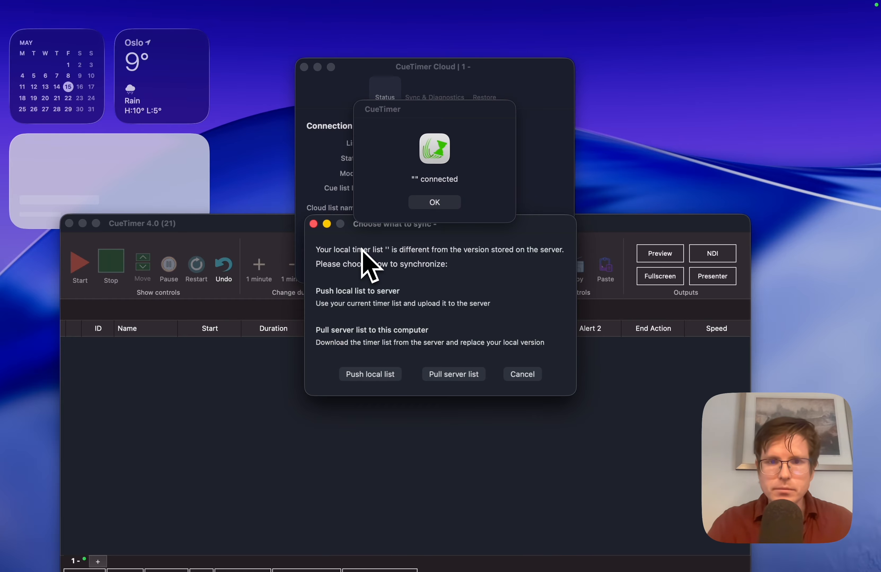
pyautogui.click(433, 202)
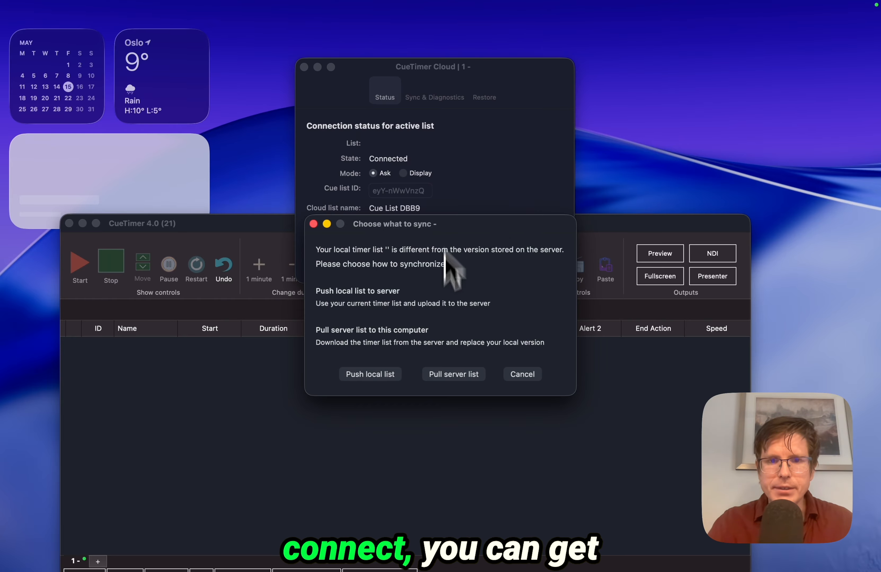
pyautogui.click(457, 376)
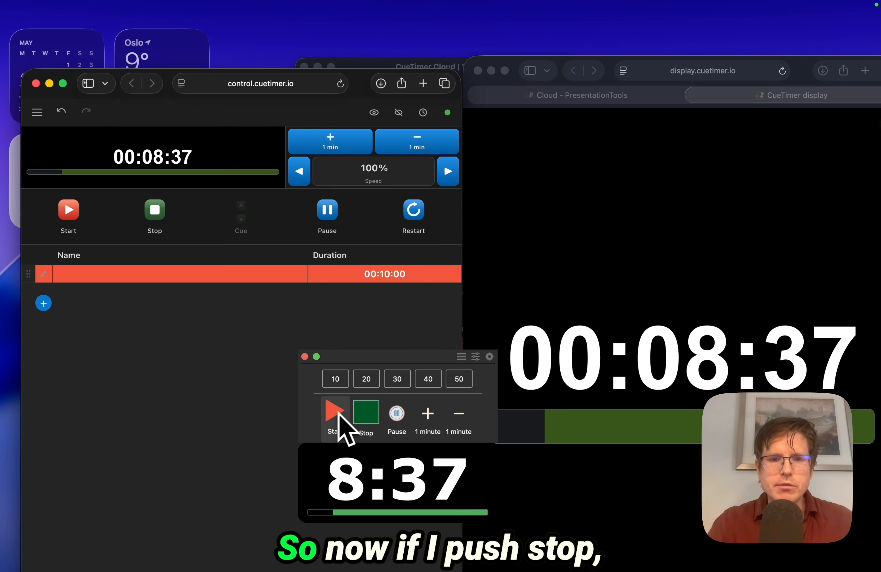
# Stop, start and stop the 10-minute timer from the desktop mini controller, and start it again from the web control page.
pyautogui.click(366, 413)
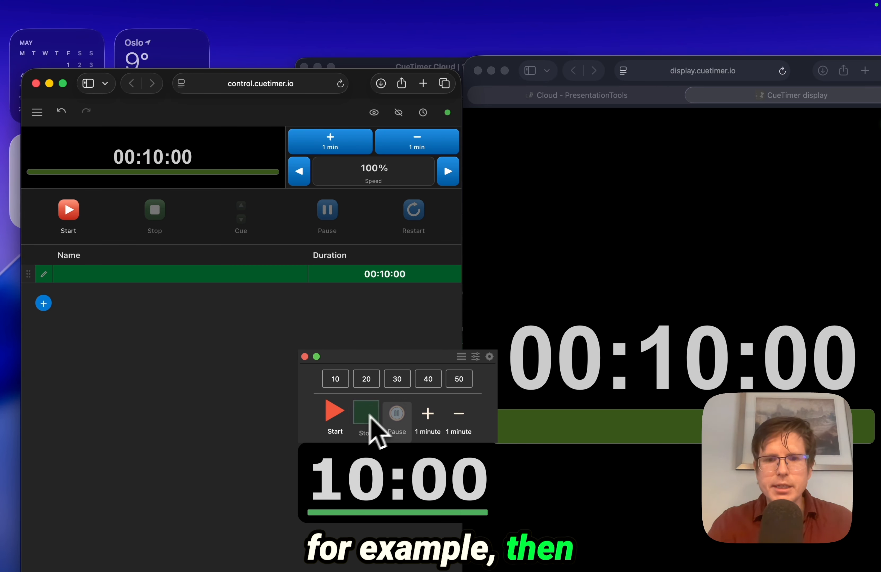
pyautogui.moveTo(388, 480)
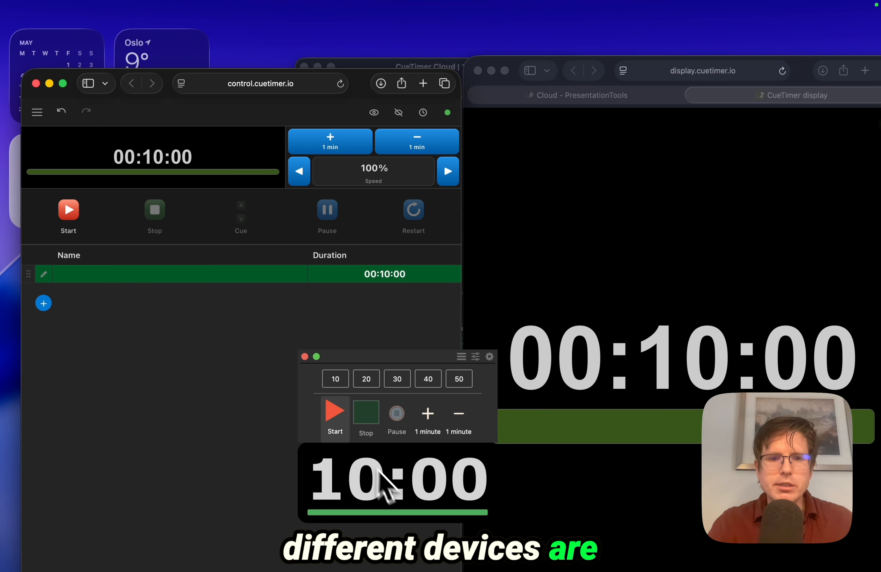
pyautogui.click(336, 412)
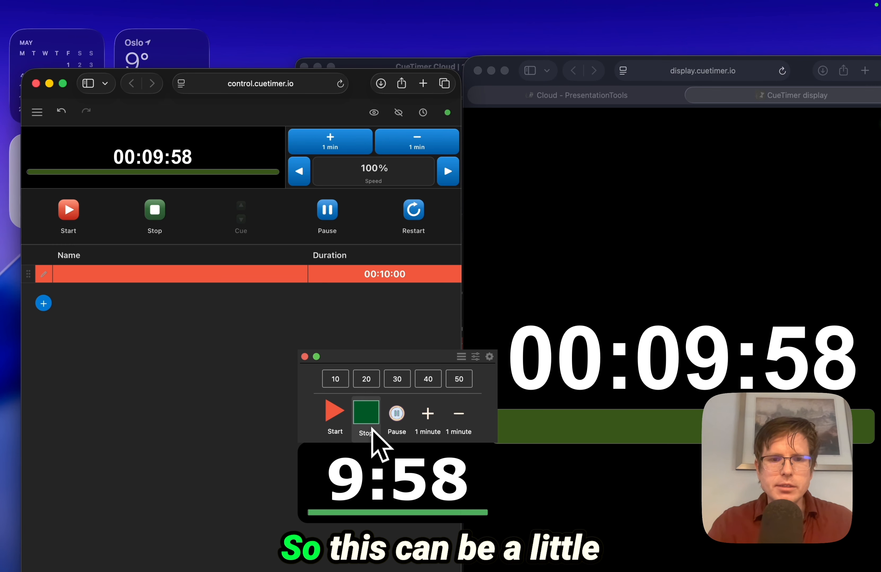
pyautogui.click(369, 418)
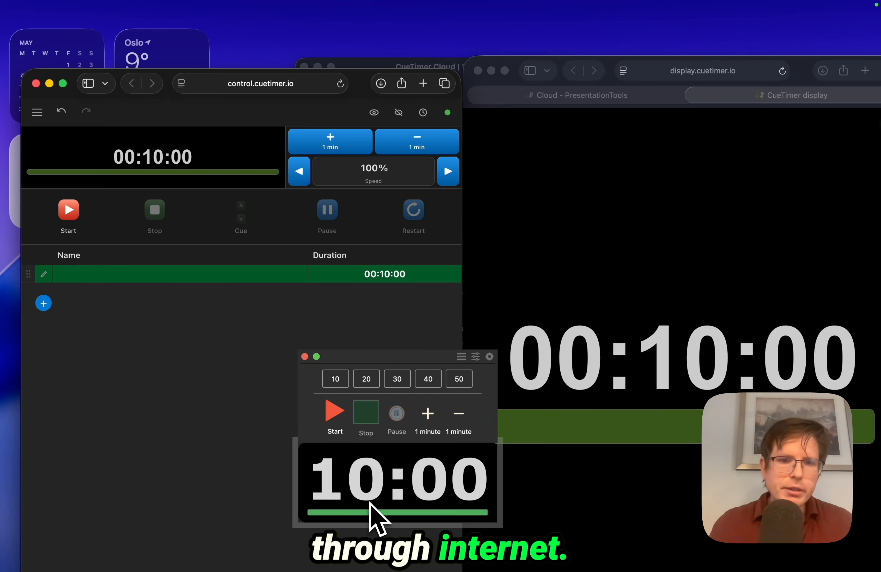
pyautogui.click(69, 208)
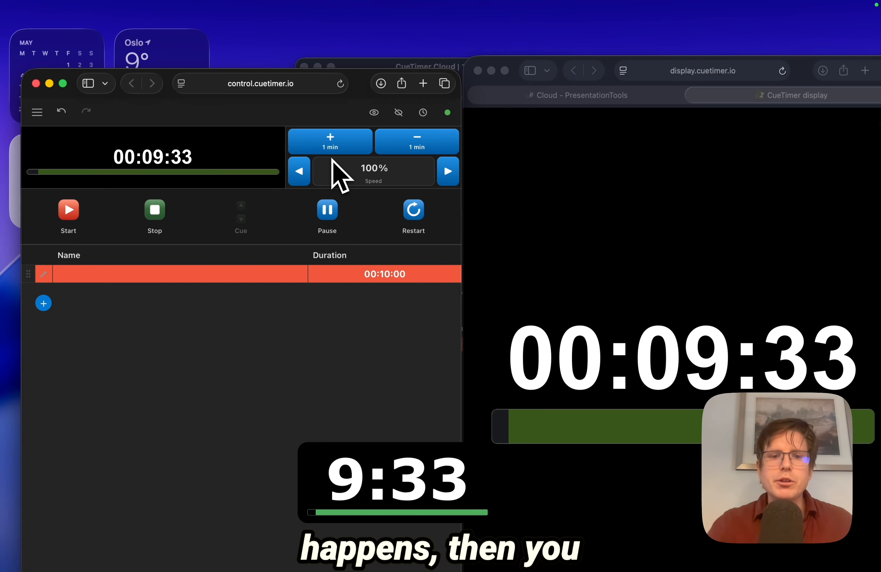
pyautogui.moveTo(353, 409)
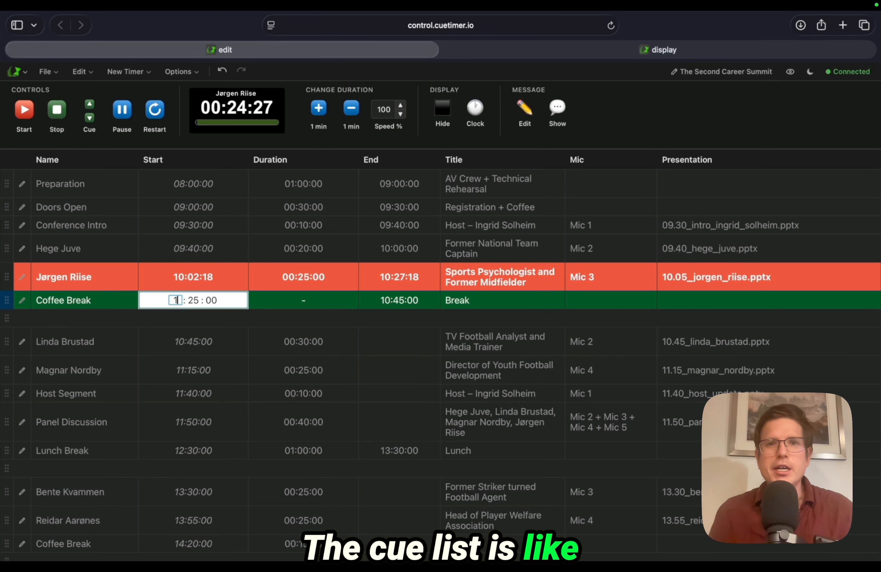
# Set the first Coffee Break's start time to 10:27:00 and move the Director of Youth Football Development row below Host Segment.
pyautogui.write('0:2')
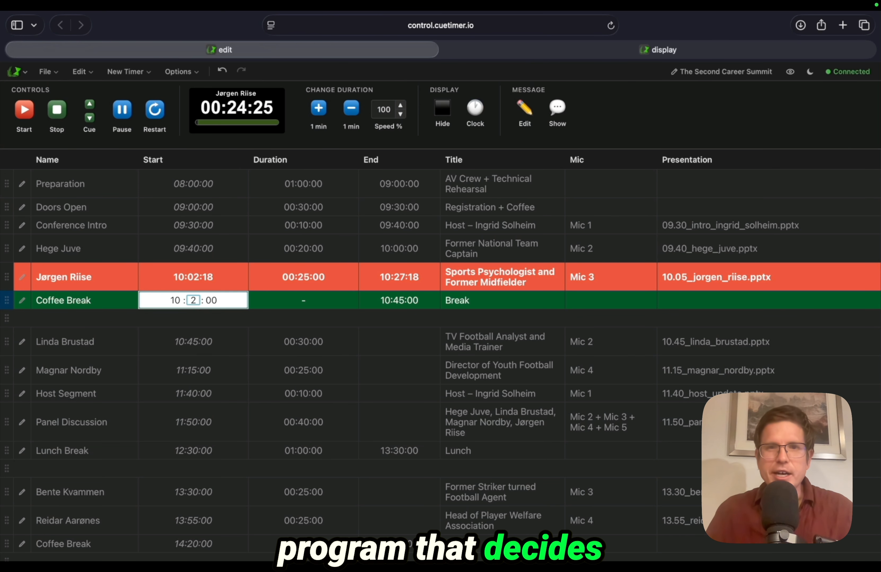
pyautogui.write('7')
pyautogui.press('Return')
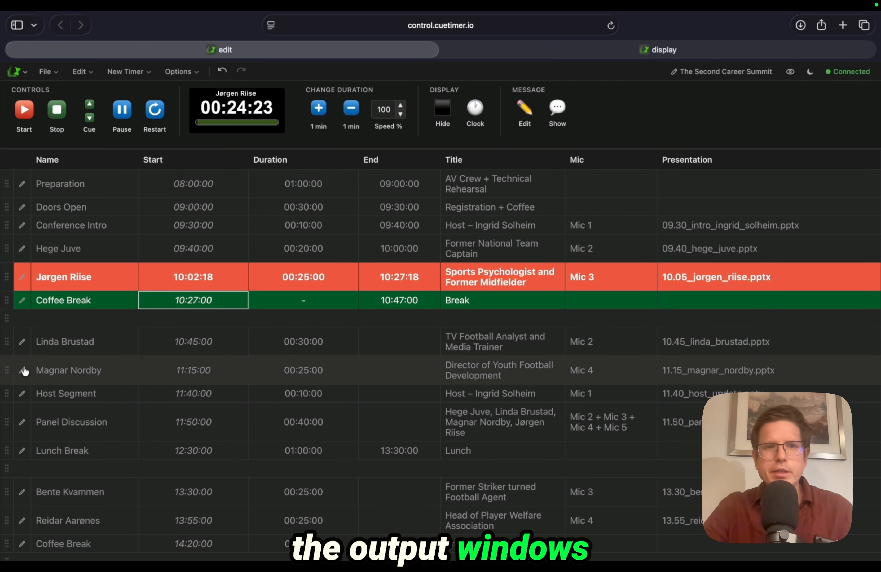
pyautogui.moveTo(6, 369); pyautogui.dragTo(11, 406)
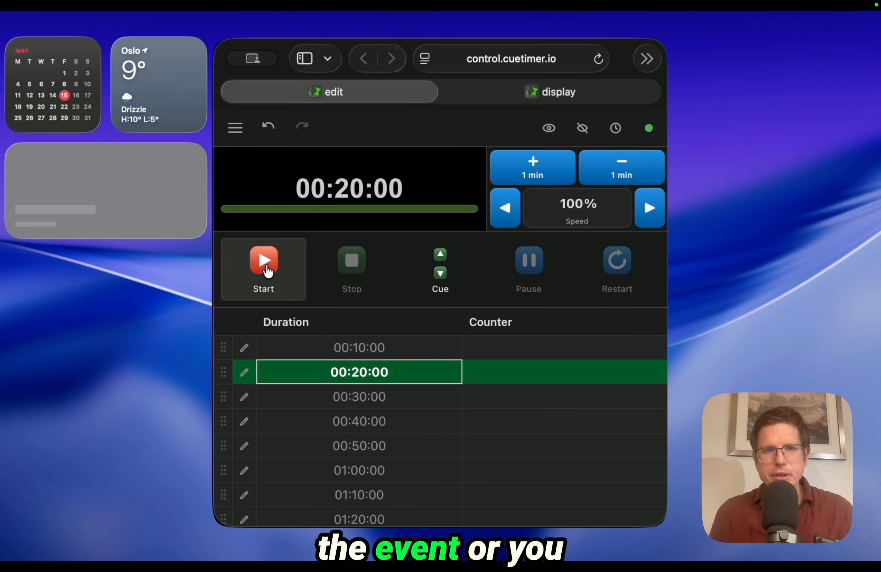
# Start the 20-minute timer in the simple duration list and switch the countdown to the 40-minute timer.
pyautogui.click(265, 262)
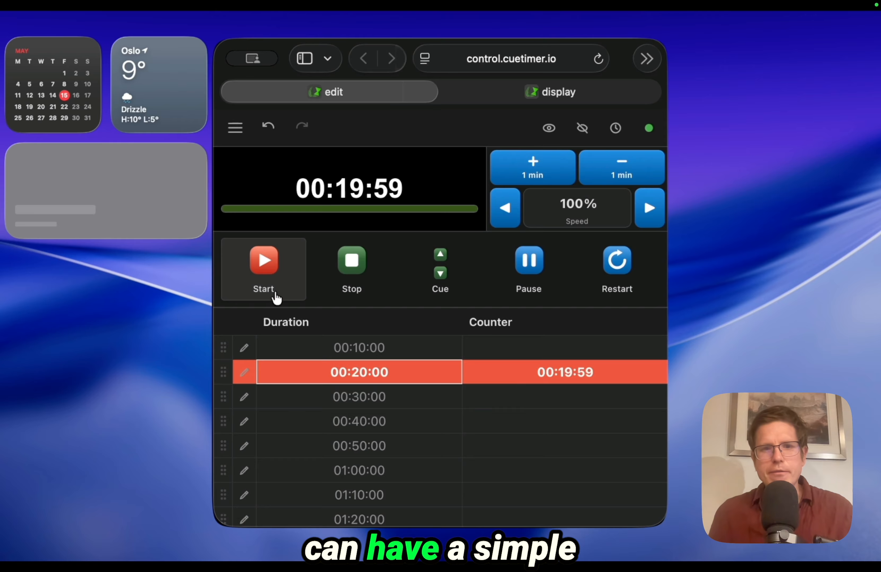
pyautogui.click(343, 425)
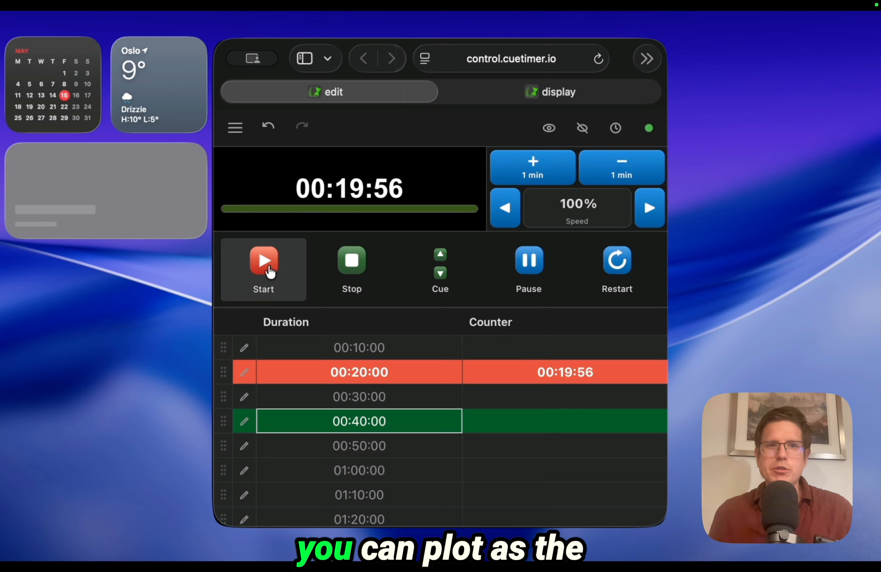
pyautogui.click(283, 292)
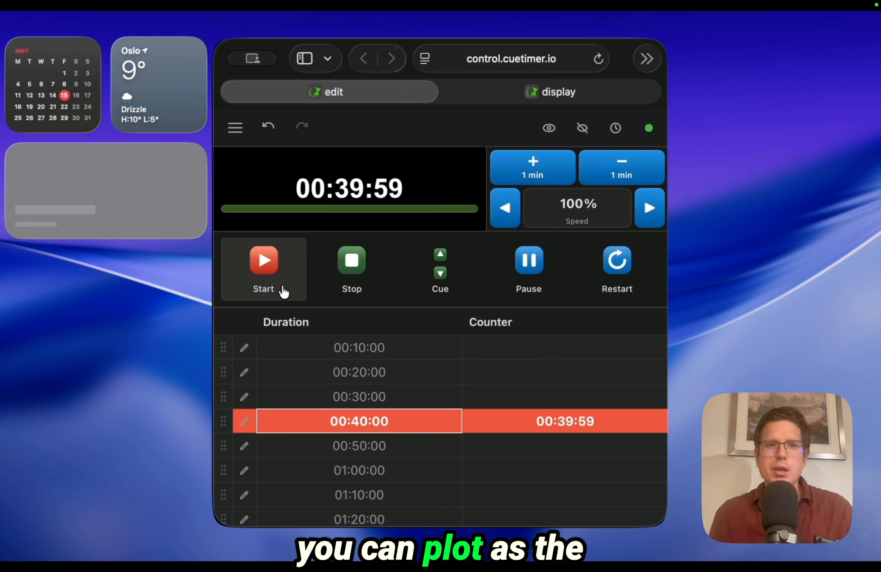
# Stop the running countdown and start the 10-minute timer instead.
pyautogui.click(353, 356)
pyautogui.click(353, 256)
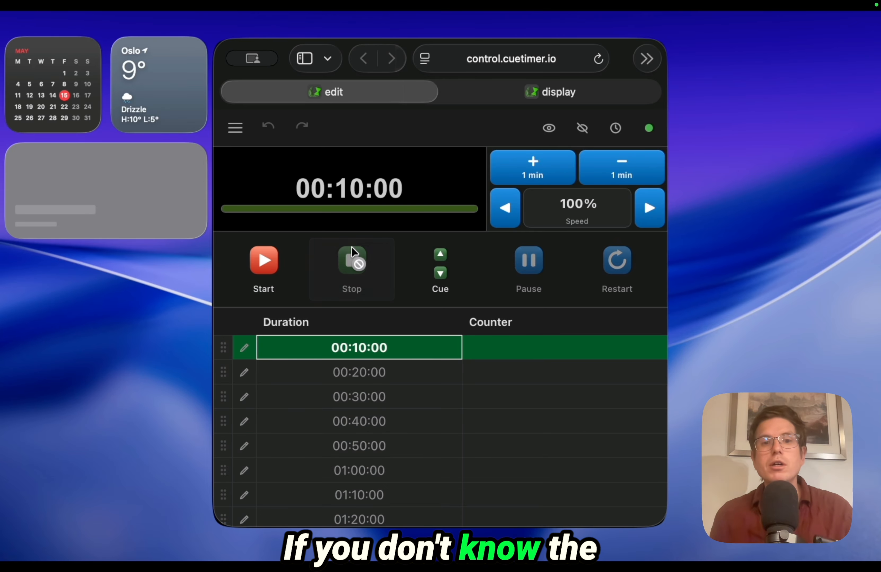
pyautogui.click(259, 276)
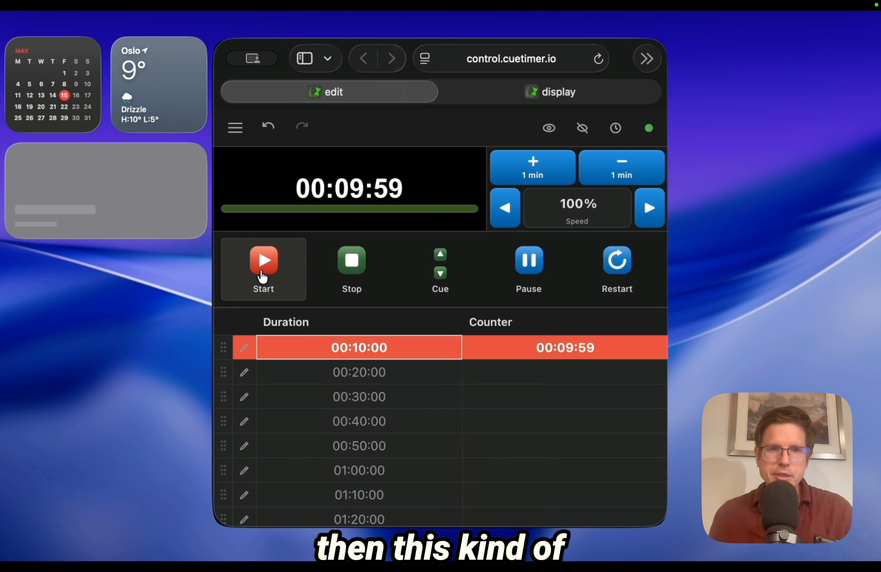
# Start the 20-minute timer from the list and add one minute to the running countdown.
pyautogui.click(346, 372)
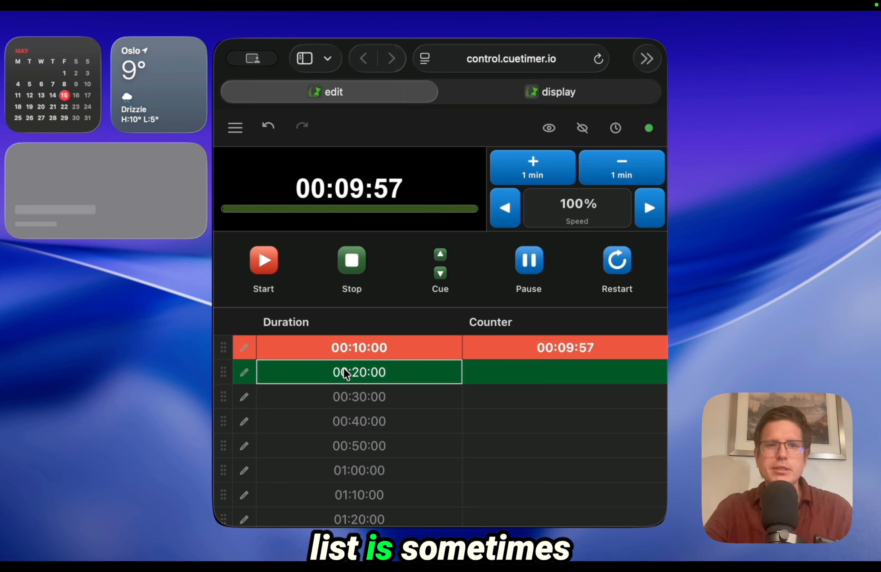
pyautogui.click(269, 276)
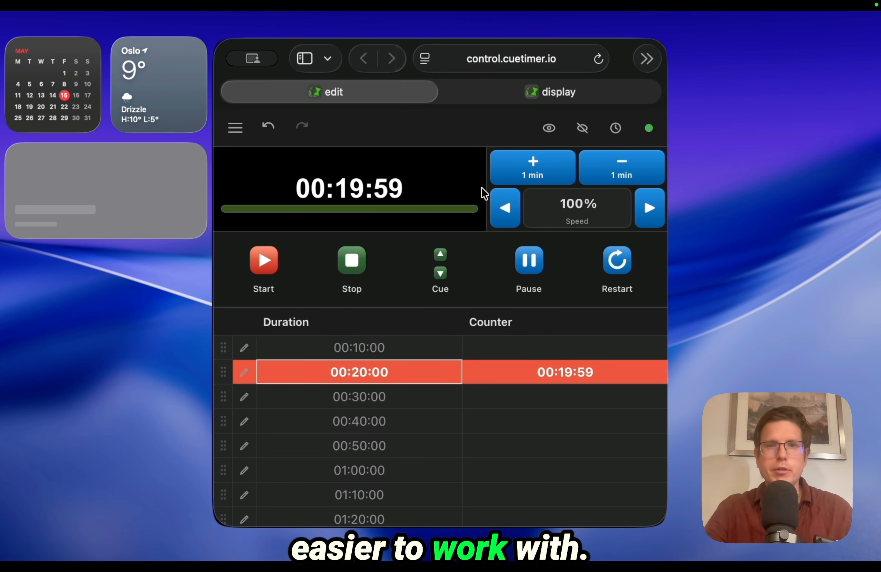
pyautogui.click(524, 172)
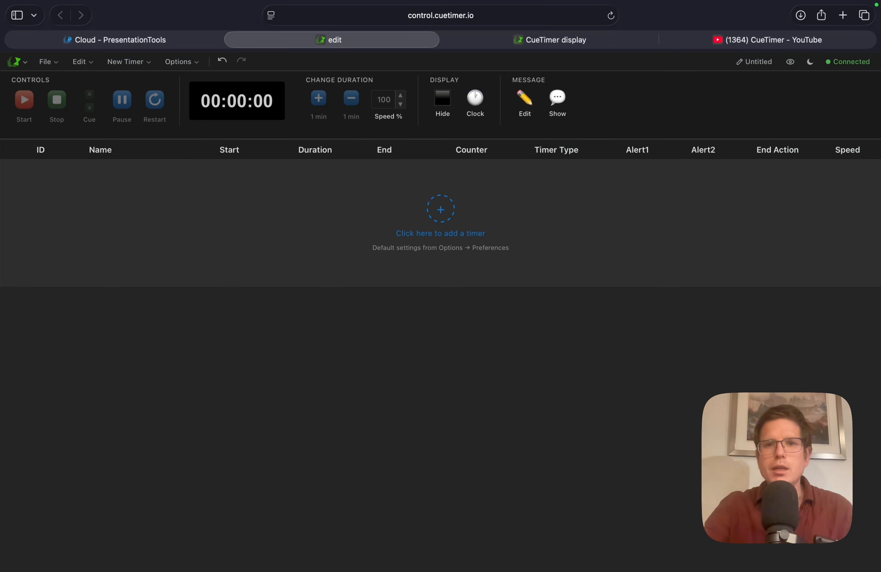
# Open the untitled cue list's naming settings, then browse the CueTimer tutorial playlist on YouTube.
pyautogui.click(738, 63)
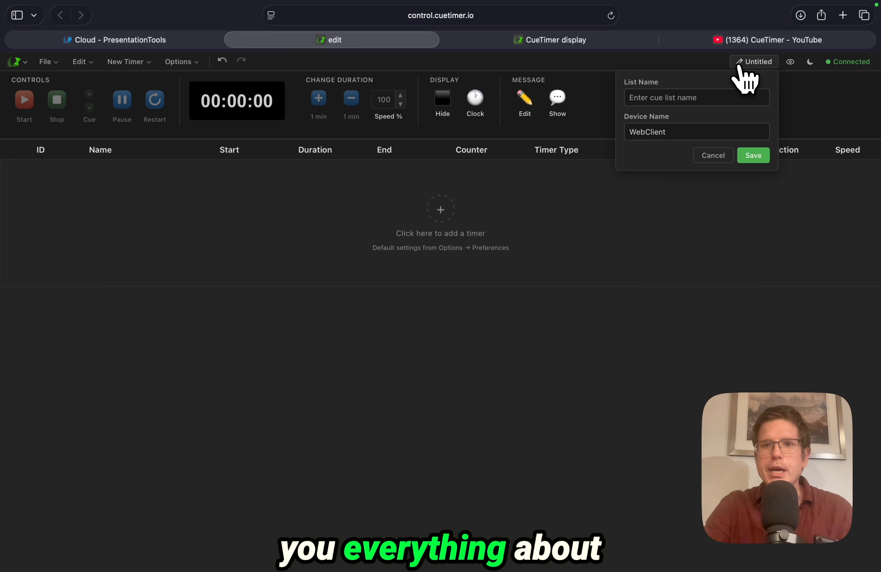
pyautogui.click(739, 40)
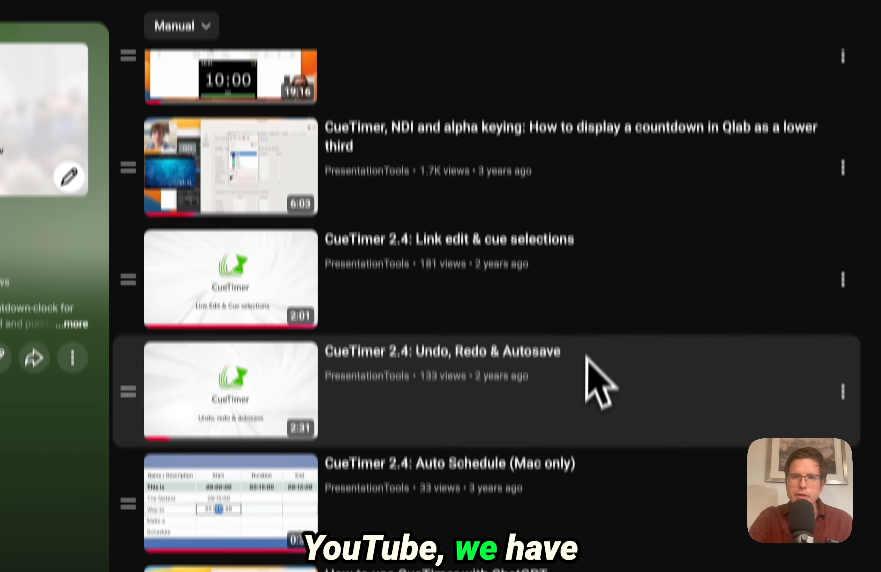
pyautogui.scroll(-5, 587, 357)
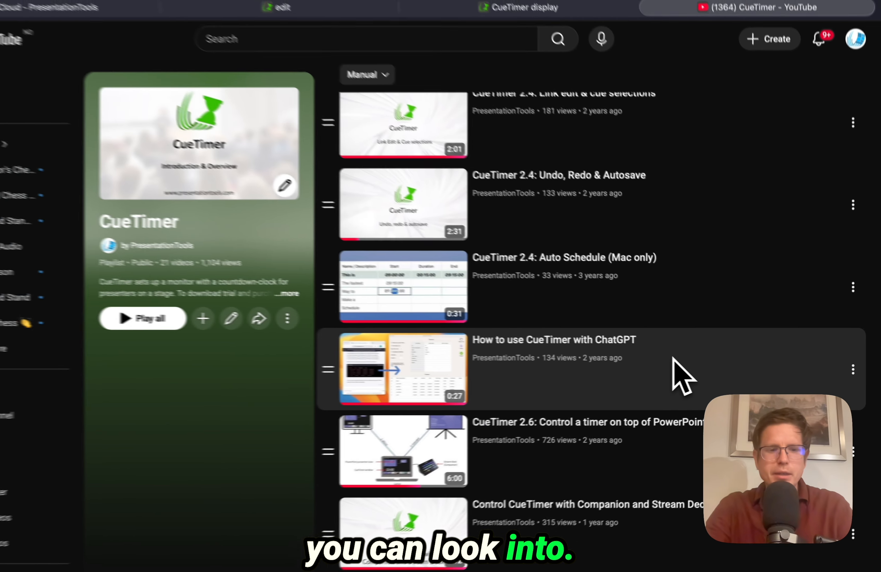
# Switch to the CueTimer desktop app to view its cue list, and return to the web control page in the browser.
pyautogui.press('super+Tab')
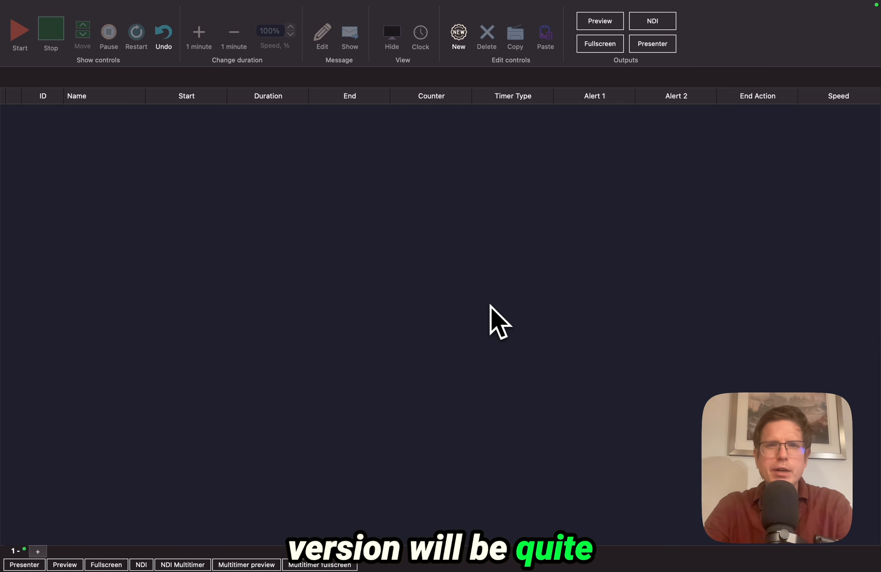
pyautogui.press('super+Tab')
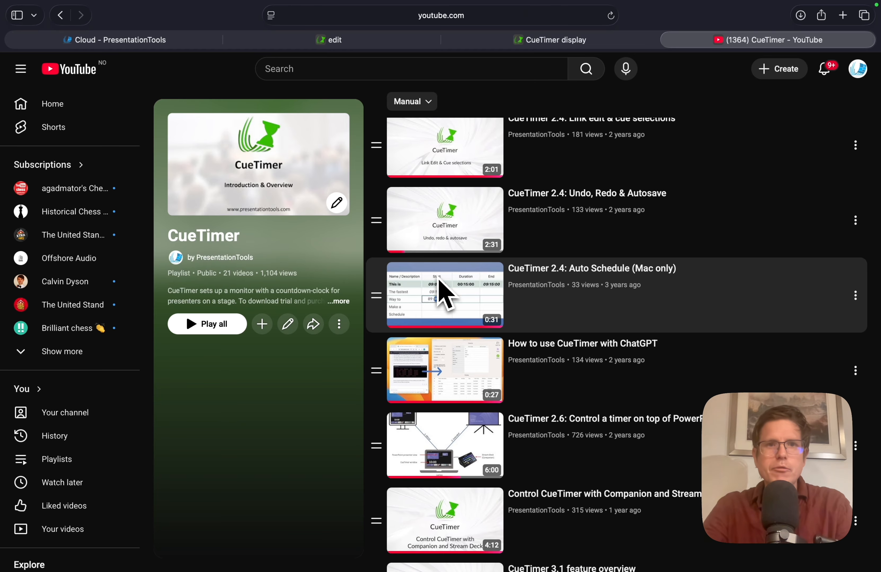
pyautogui.click(372, 41)
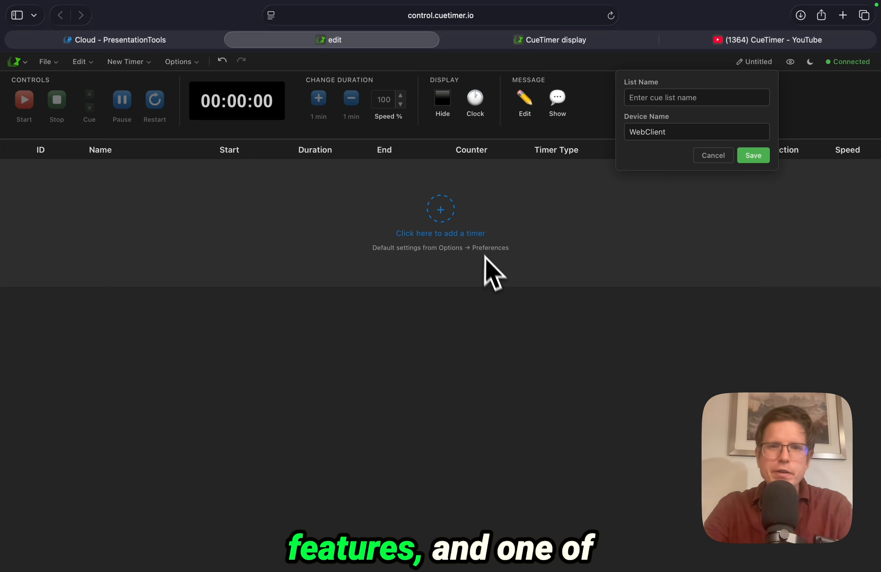
# Dismiss the list naming settings and add four default 10-minute countdown timers to the empty cue list.
pyautogui.click(629, 206)
pyautogui.click(639, 206)
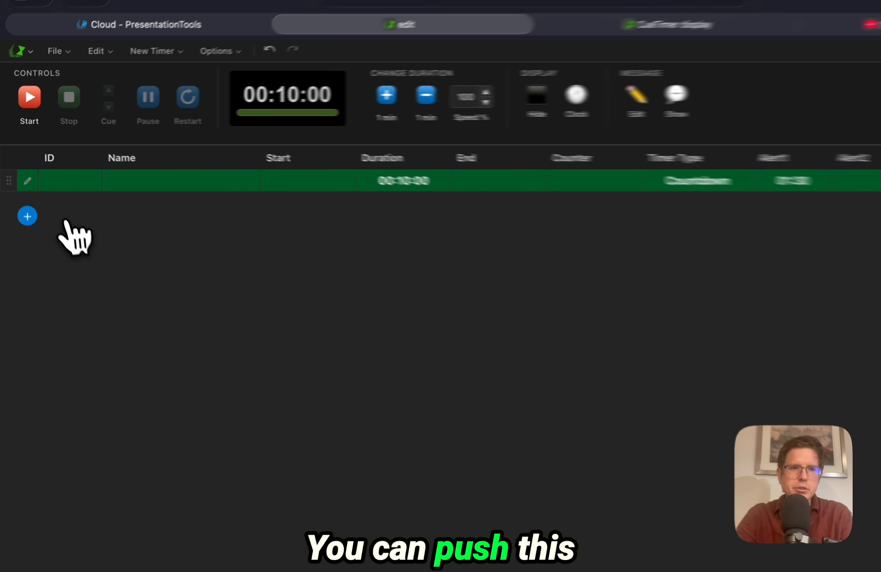
pyautogui.click(32, 242)
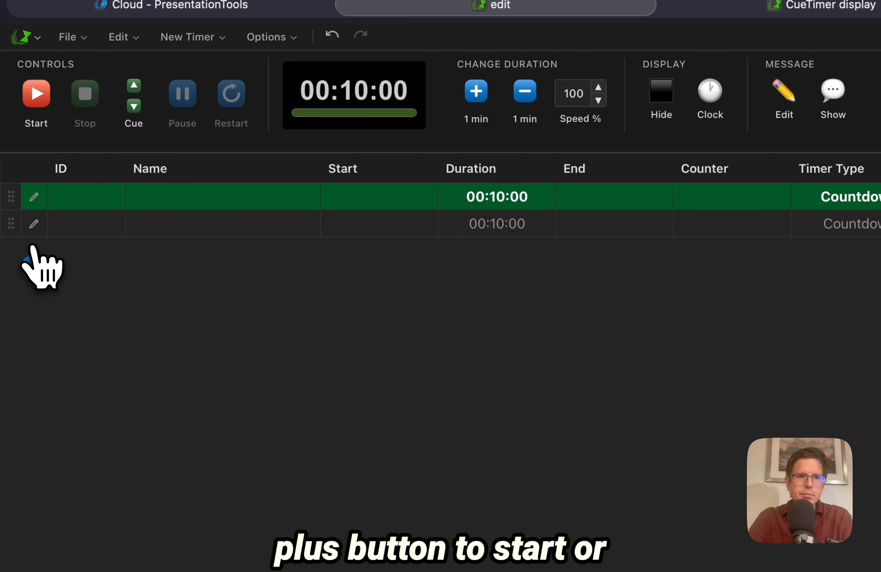
pyautogui.click(35, 267)
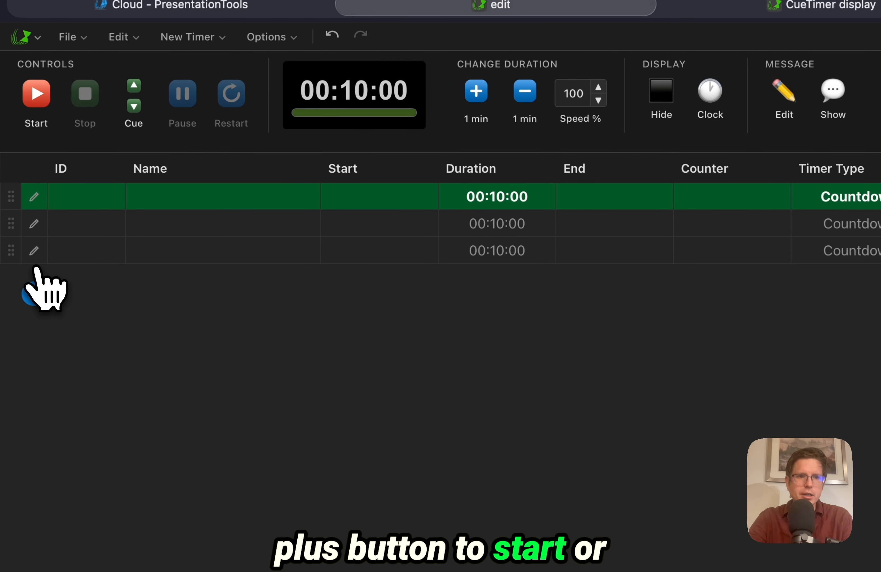
pyautogui.click(37, 296)
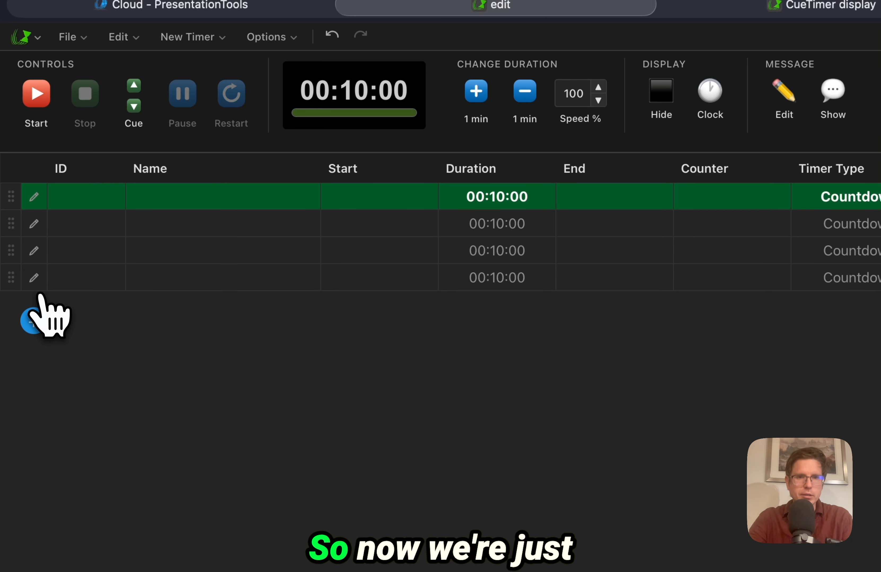
# Set the first timer's duration to 20 minutes and the second timer's duration to 15 minutes.
pyautogui.doubleClick(500, 197)
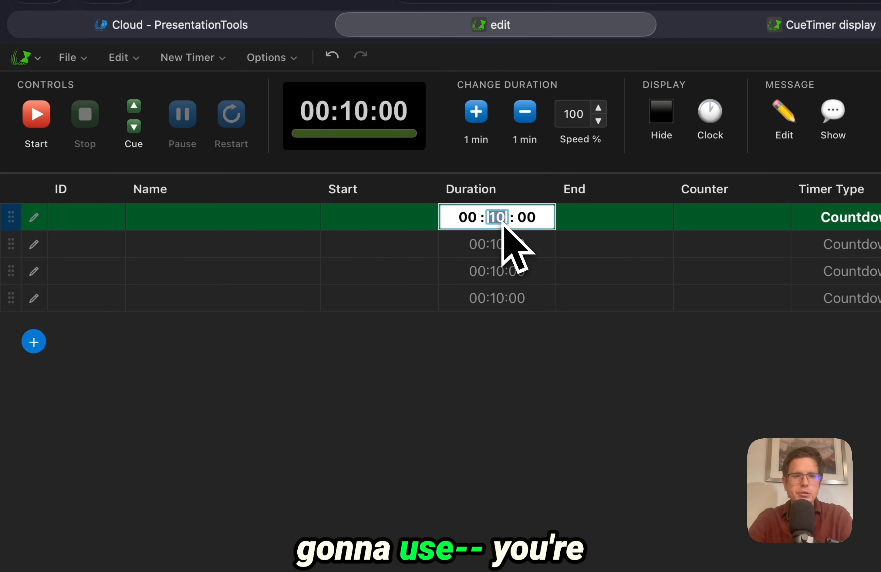
pyautogui.write('20')
pyautogui.press('Return')
pyautogui.press('Down')
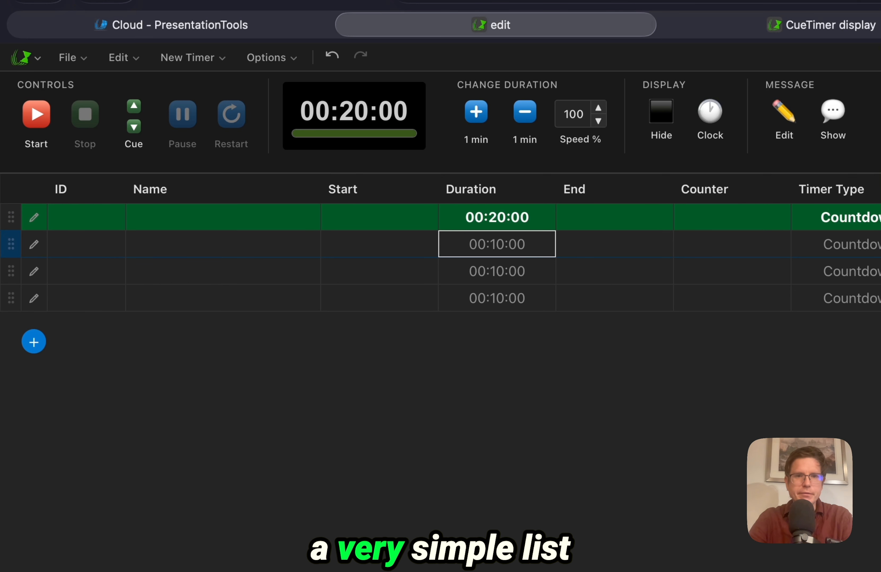
pyautogui.press('Return')
pyautogui.write('15')
pyautogui.press('Return')
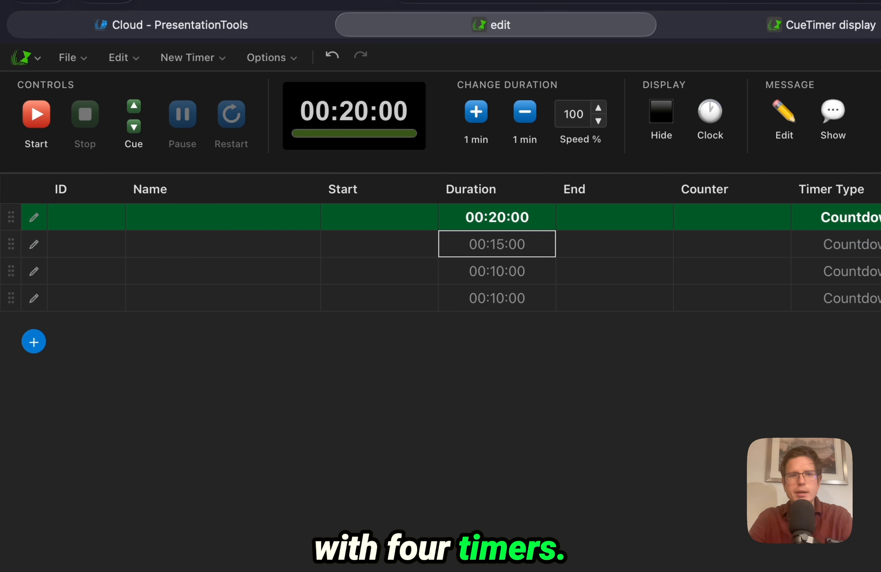
# Skip the third timer and set the fourth timer's duration to 15 minutes.
pyautogui.press('Return')
pyautogui.press('Return')
pyautogui.press('Down')
pyautogui.press('Return')
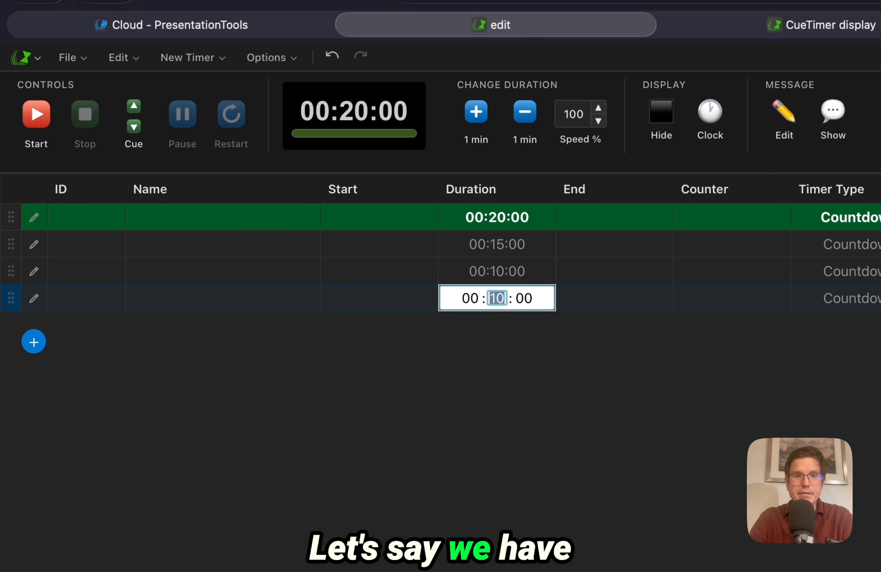
pyautogui.write('15')
pyautogui.press('Return')
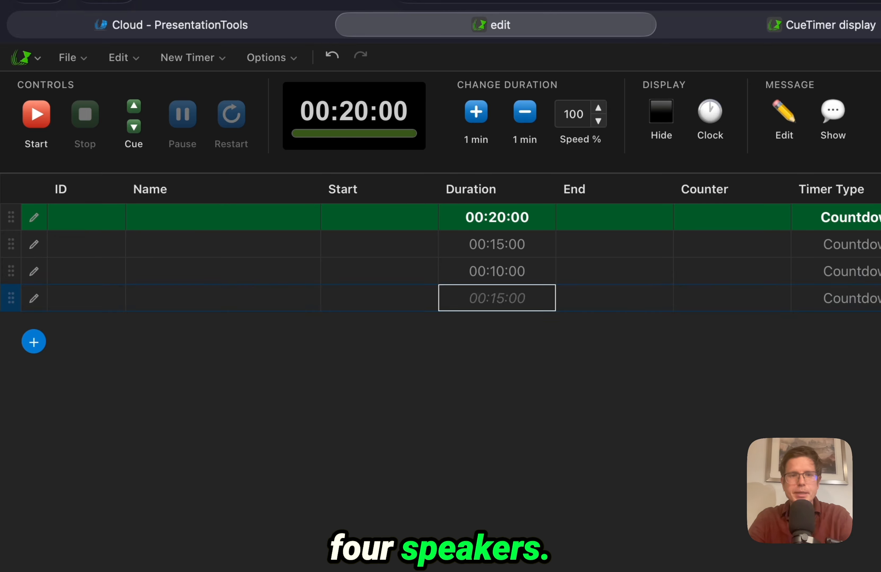
# Name the first and second timers with the first names of the first two speakers.
pyautogui.press('Up')
pyautogui.press('Up')
pyautogui.press('Up')
pyautogui.press('Left')
pyautogui.press('Left')
pyautogui.press('Return')
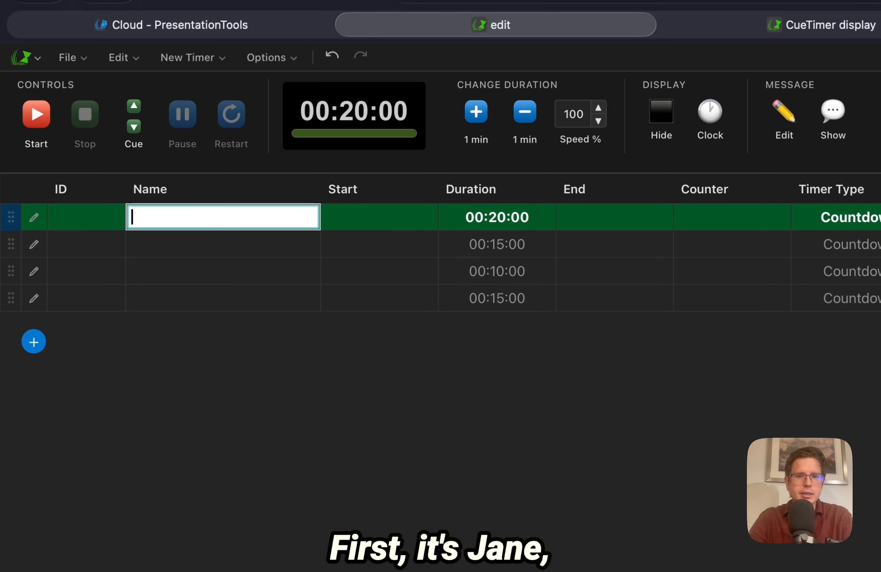
pyautogui.write('Jane')
pyautogui.press('Return')
pyautogui.press('Down')
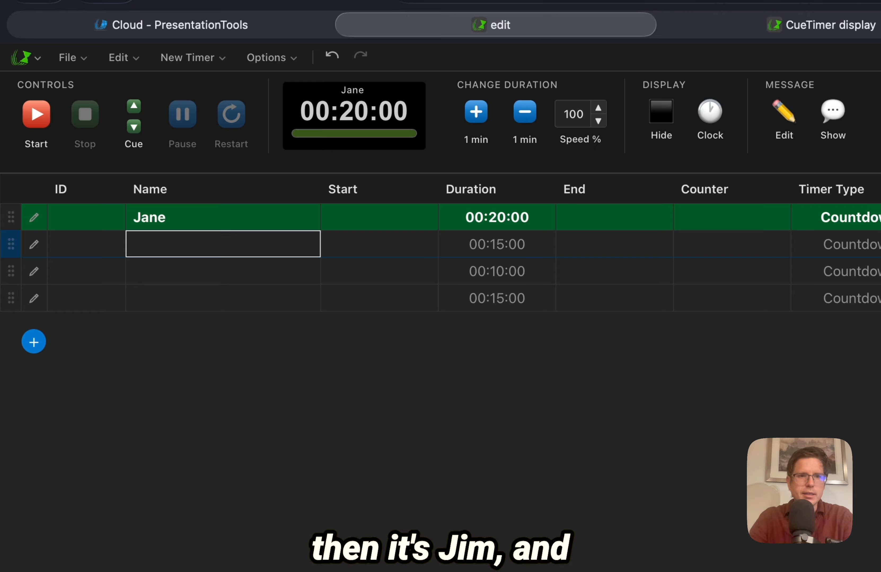
pyautogui.press('Return')
pyautogui.write('Jim')
pyautogui.press('Return')
pyautogui.press('Down')
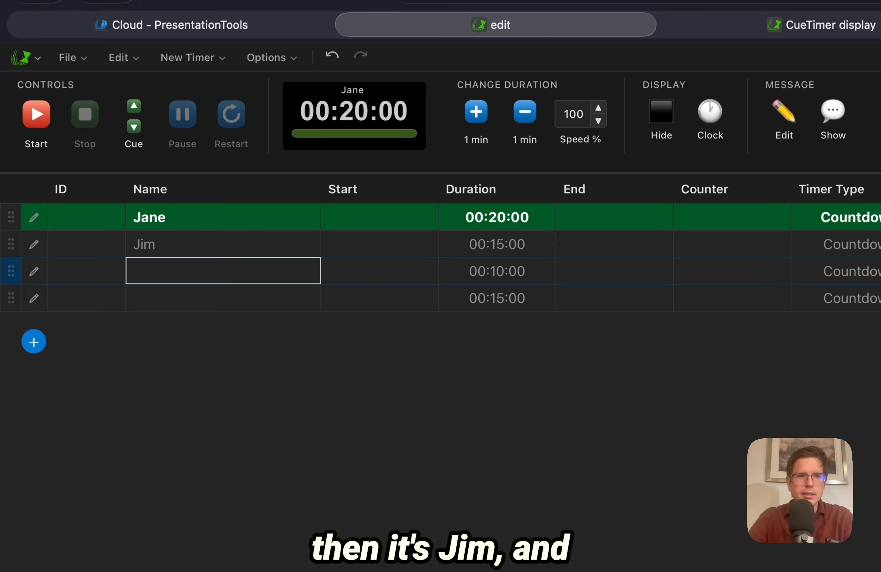
# Name the third and fourth timers with the first names of the remaining two speakers.
pyautogui.press('Return')
pyautogui.write('Jen')
pyautogui.press('Return')
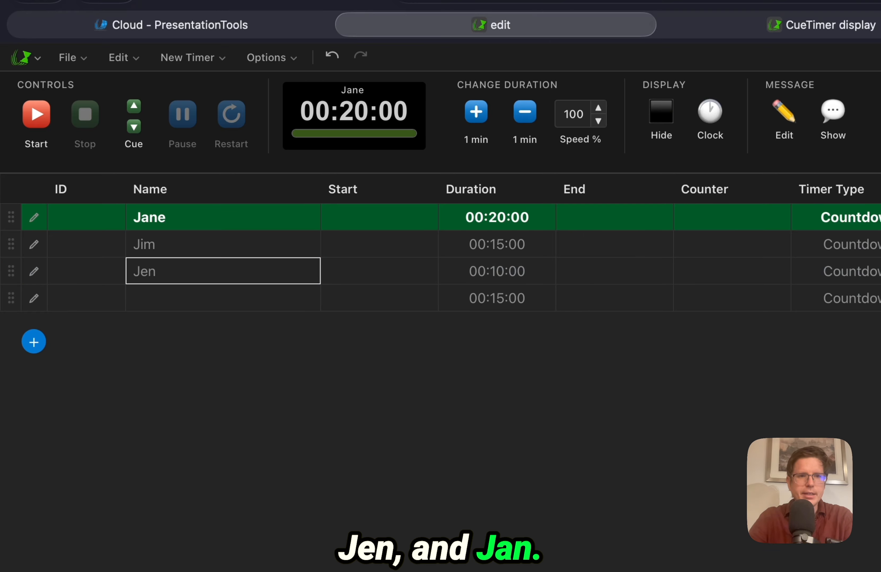
pyautogui.press('Down')
pyautogui.press('Return')
pyautogui.write('Jan')
pyautogui.press('Return')
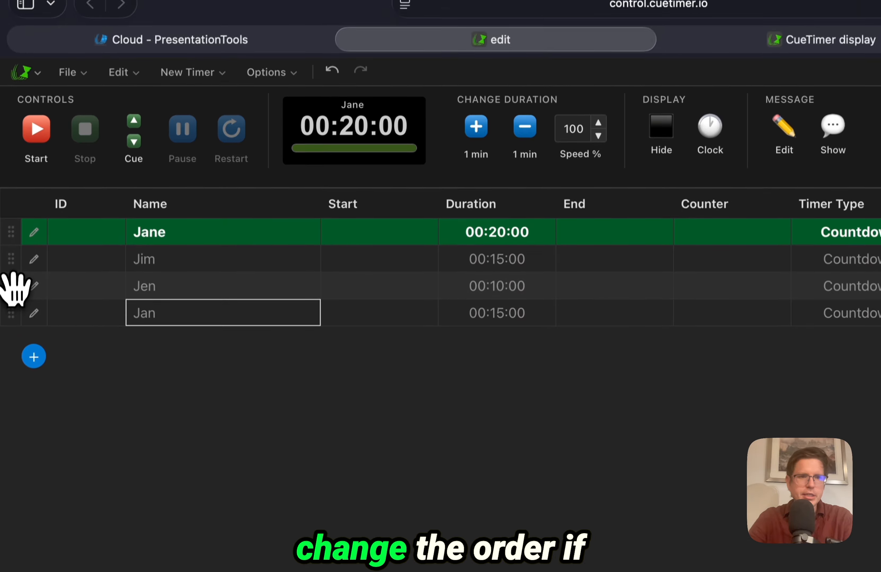
# Move the 10-minute timer from third to second place in the list and select the first timer's name cell.
pyautogui.moveTo(11, 272)
pyautogui.mouseDown()
pyautogui.moveTo(15, 240)
pyautogui.moveTo(10, 258)
pyautogui.mouseUp()
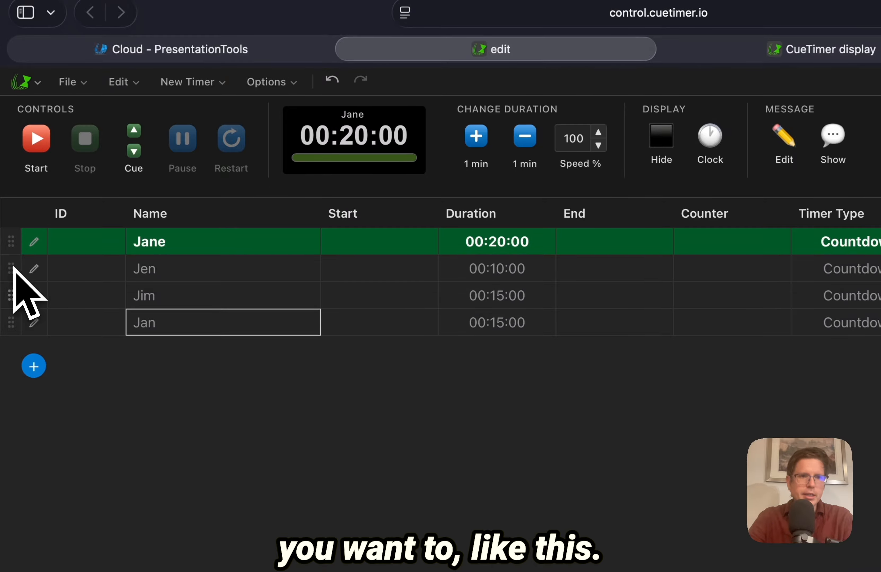
pyautogui.click(250, 246)
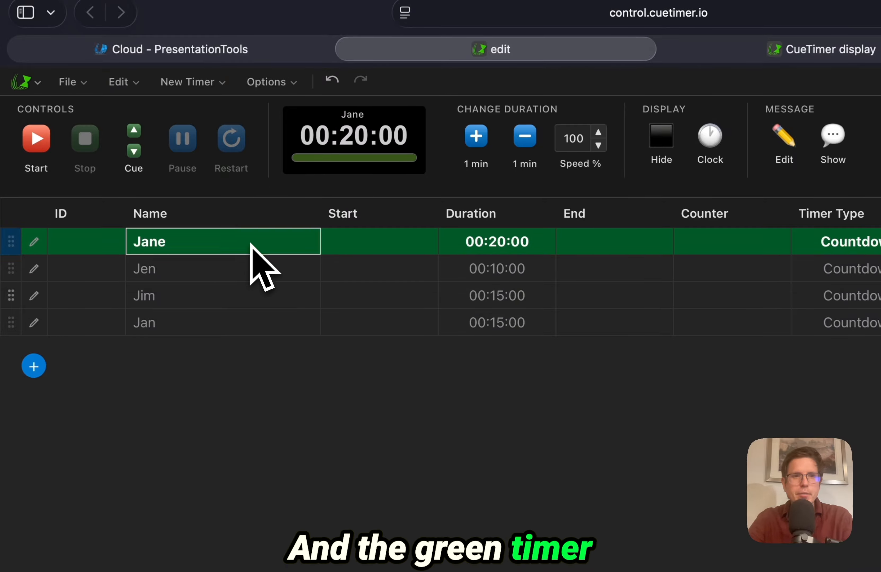